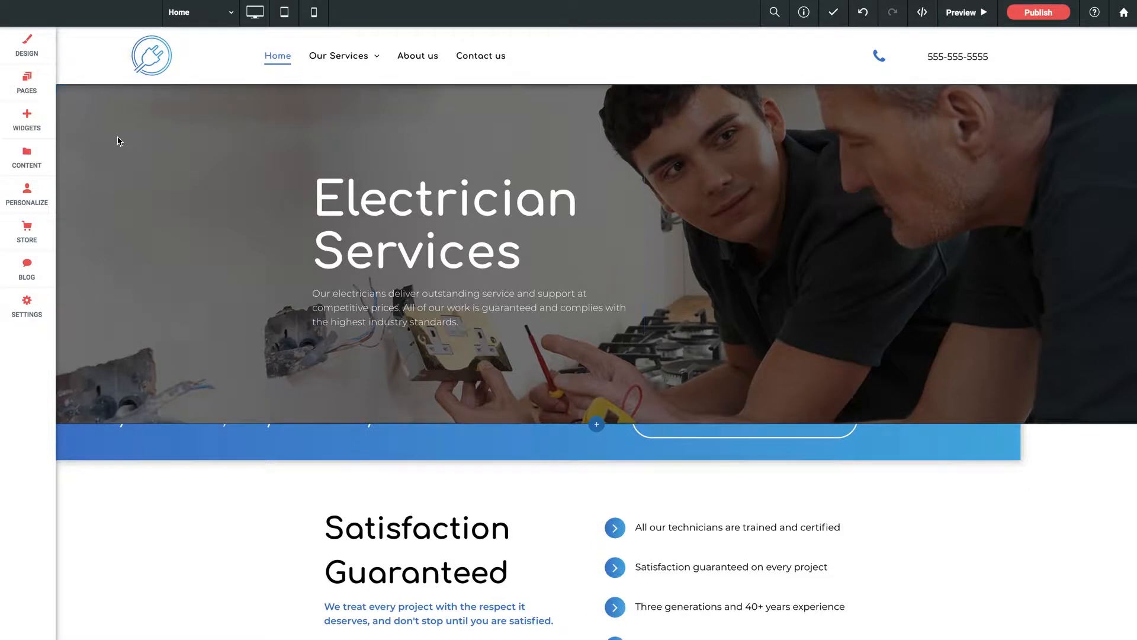
- View the background image settings of the Electrician Services hero row and close them
scroll(365, 223, down, 2)
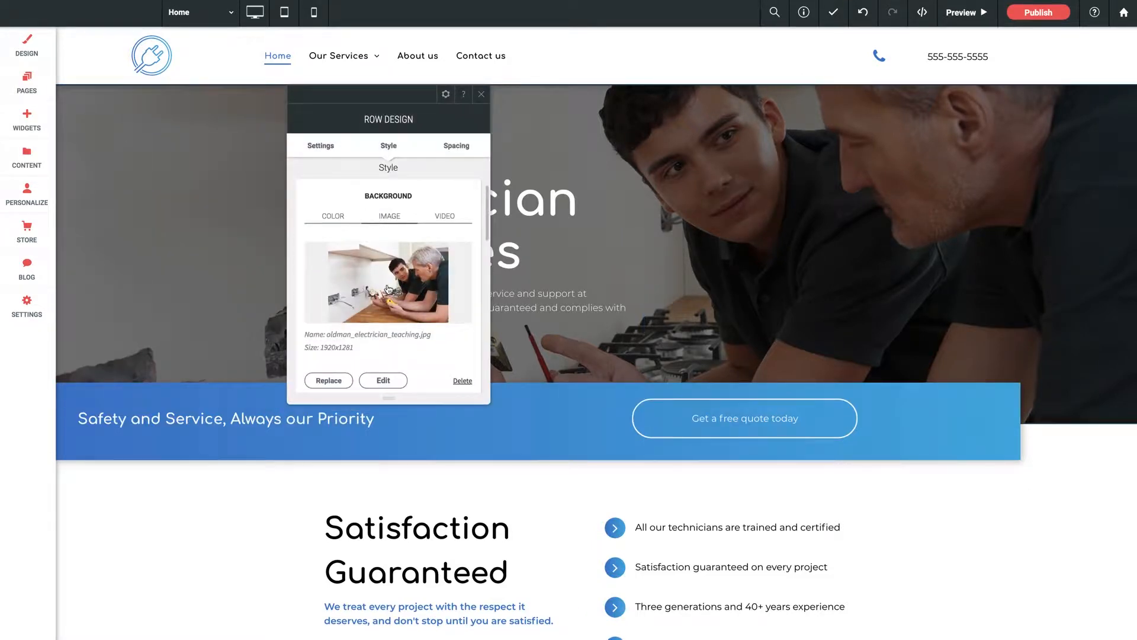
click(481, 95)
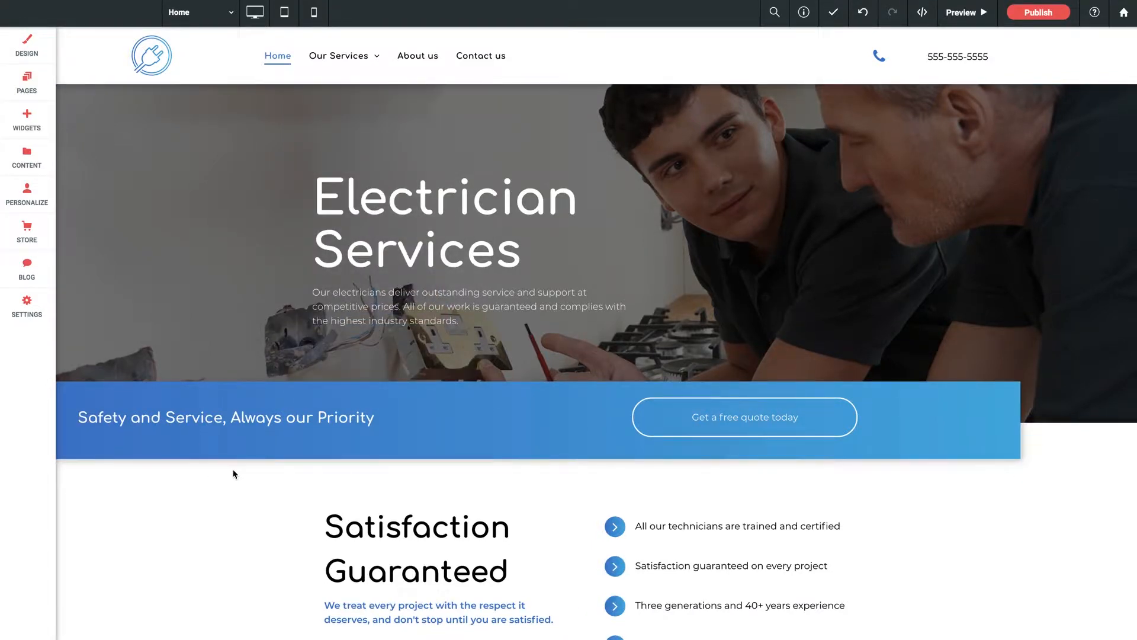
scroll(234, 474, down, 1)
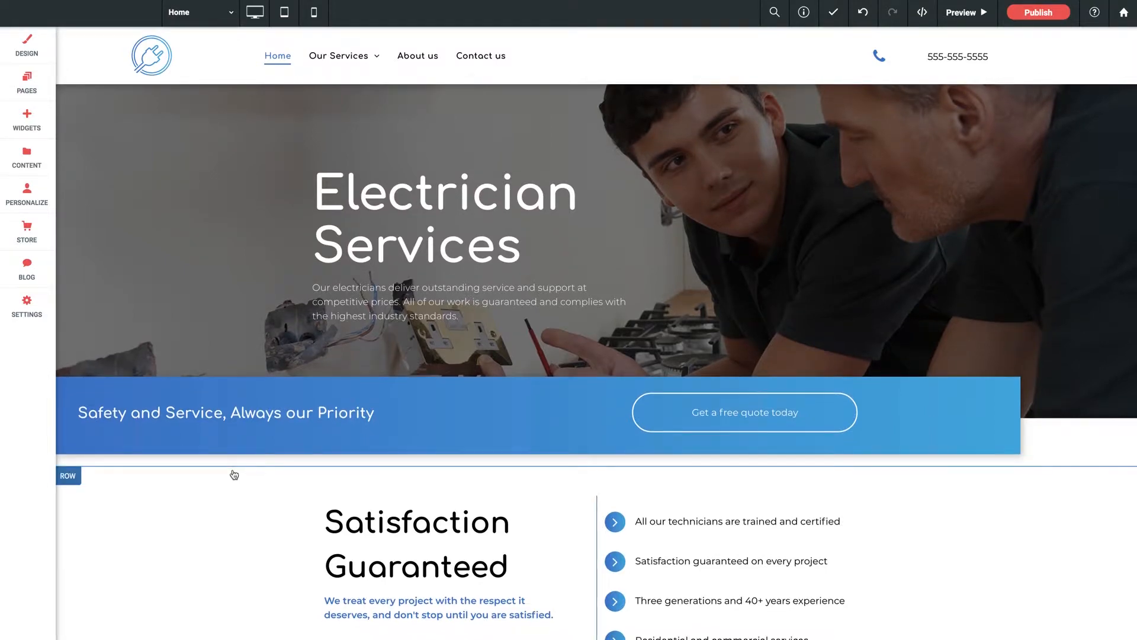
- Replace the electrician image beside the Get a Free Quote Today! form with the site photo of the smiling man in a checked shirt
scroll(209, 472, down, 20)
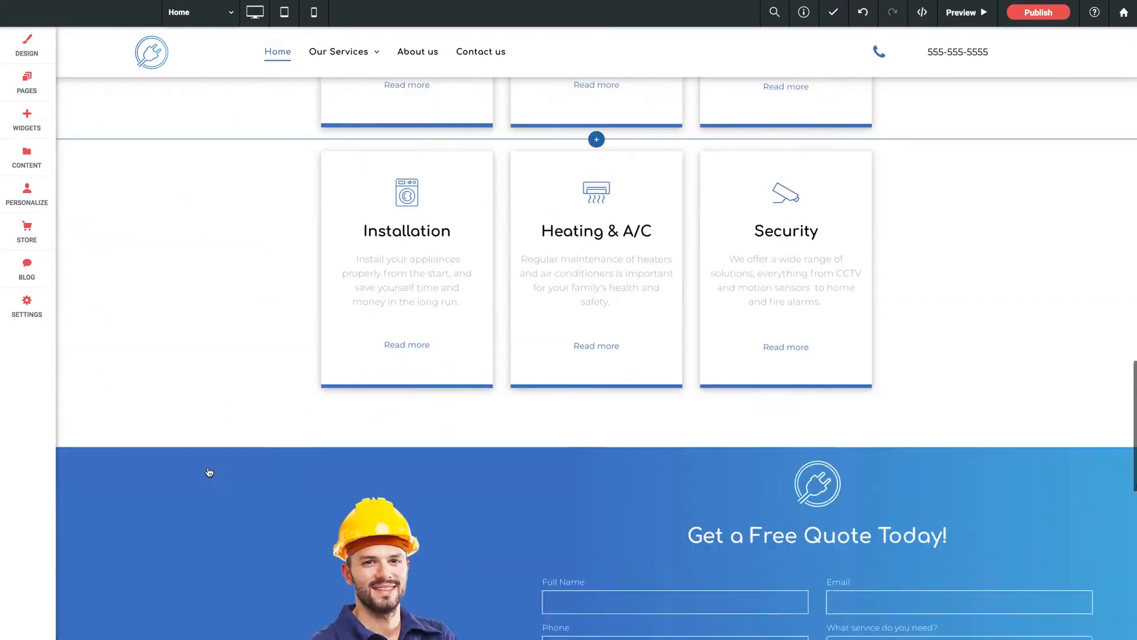
scroll(209, 472, down, 6)
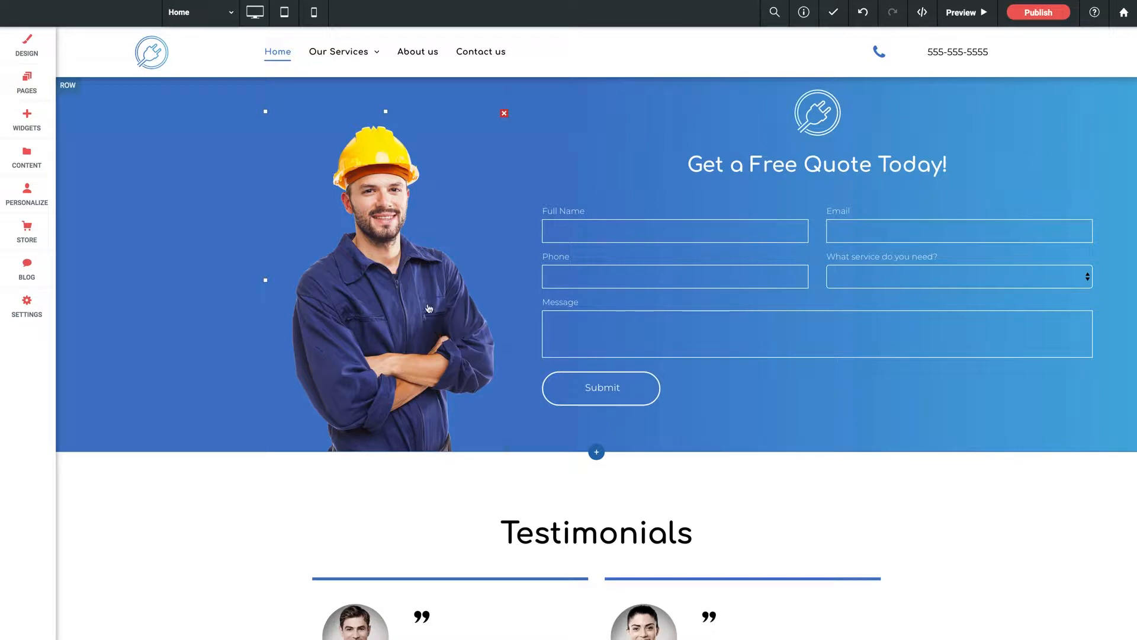
click(381, 230)
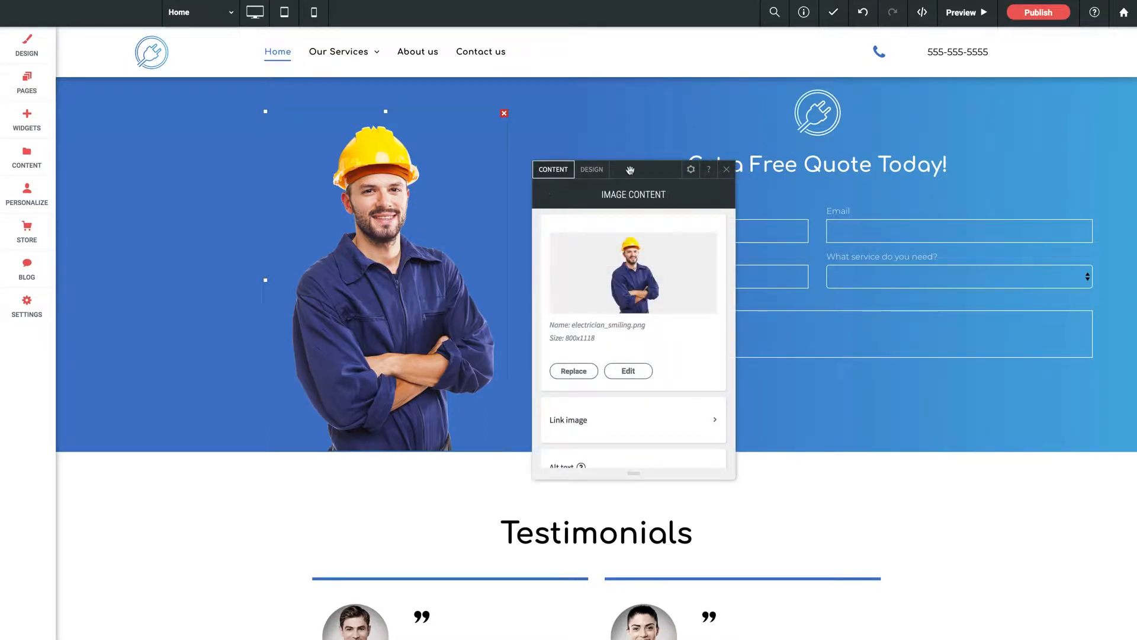
drag(642, 169, 520, 120)
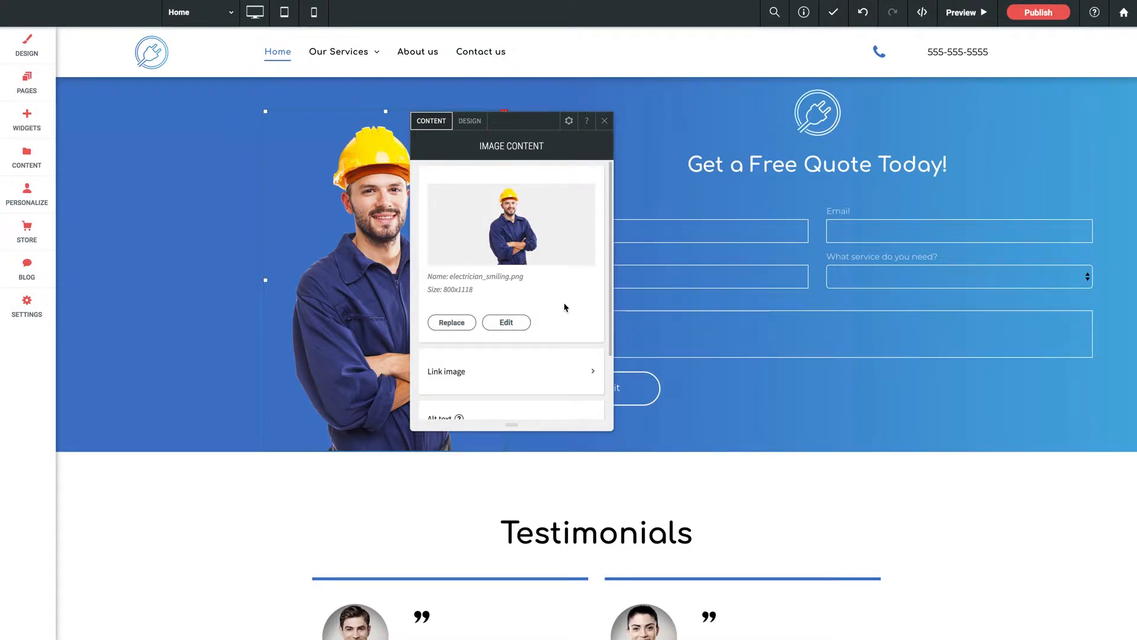
scroll(564, 306, down, 1)
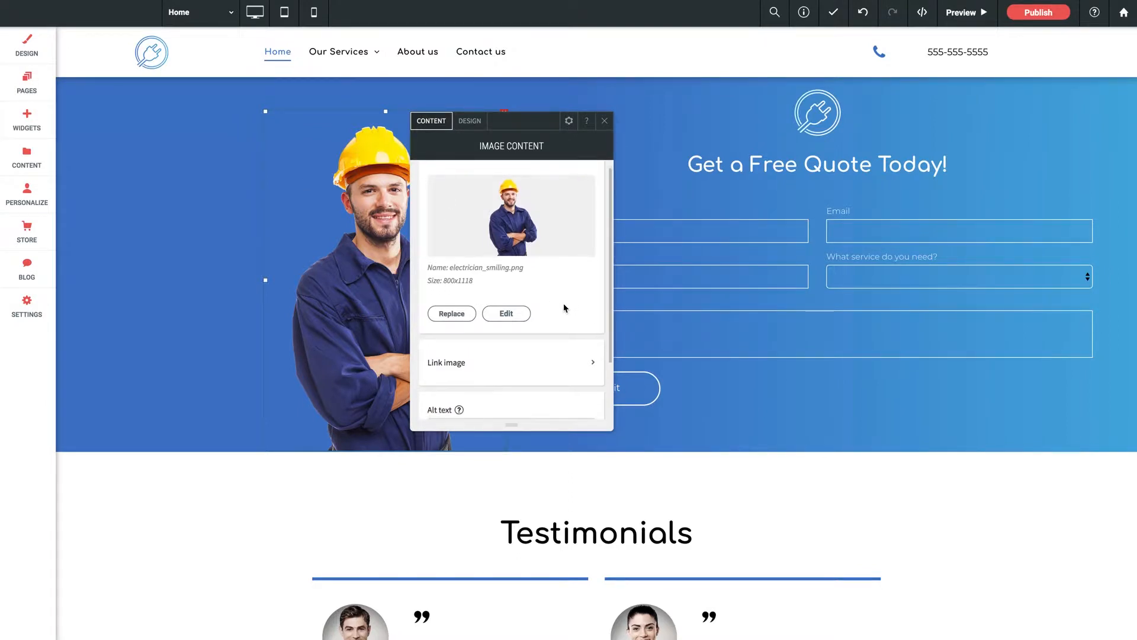
click(462, 317)
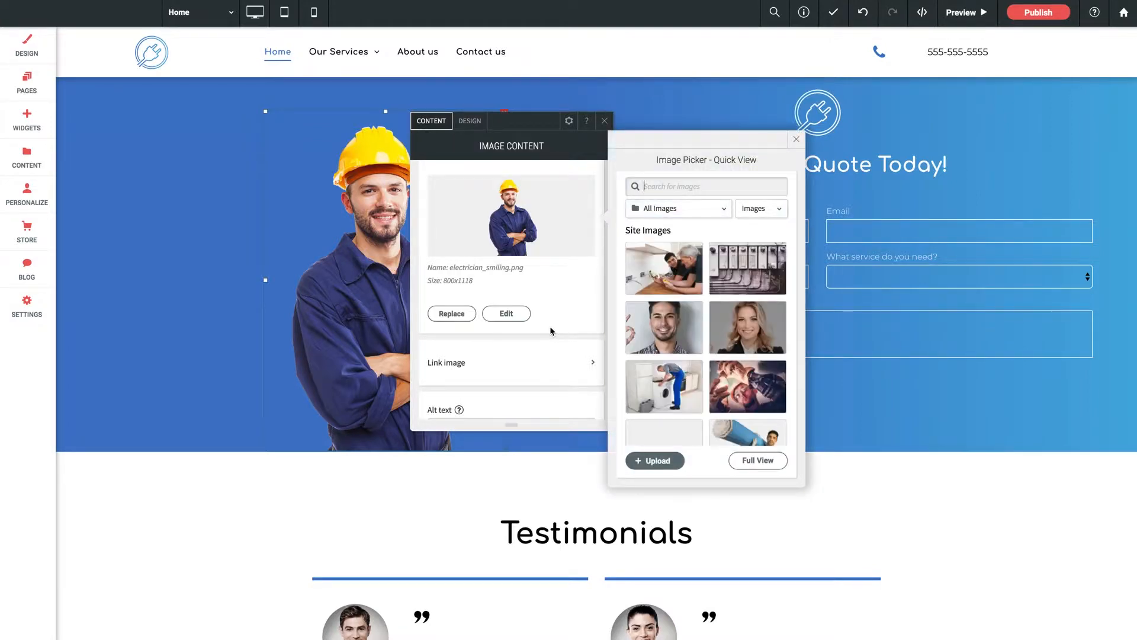
scroll(740, 334, down, 5)
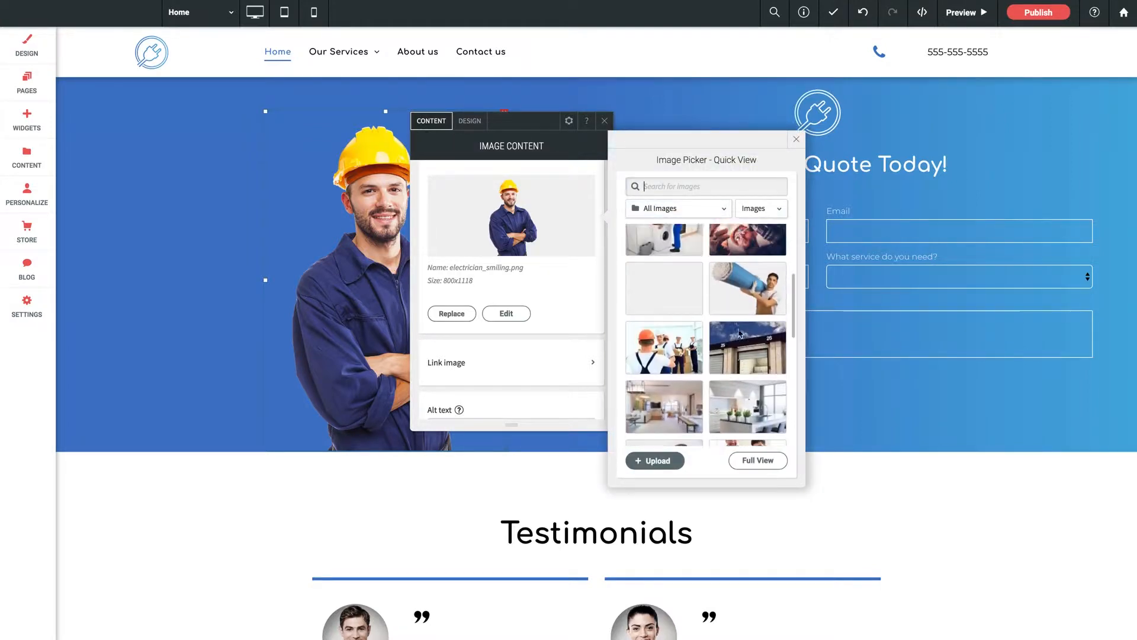
scroll(740, 334, up, 5)
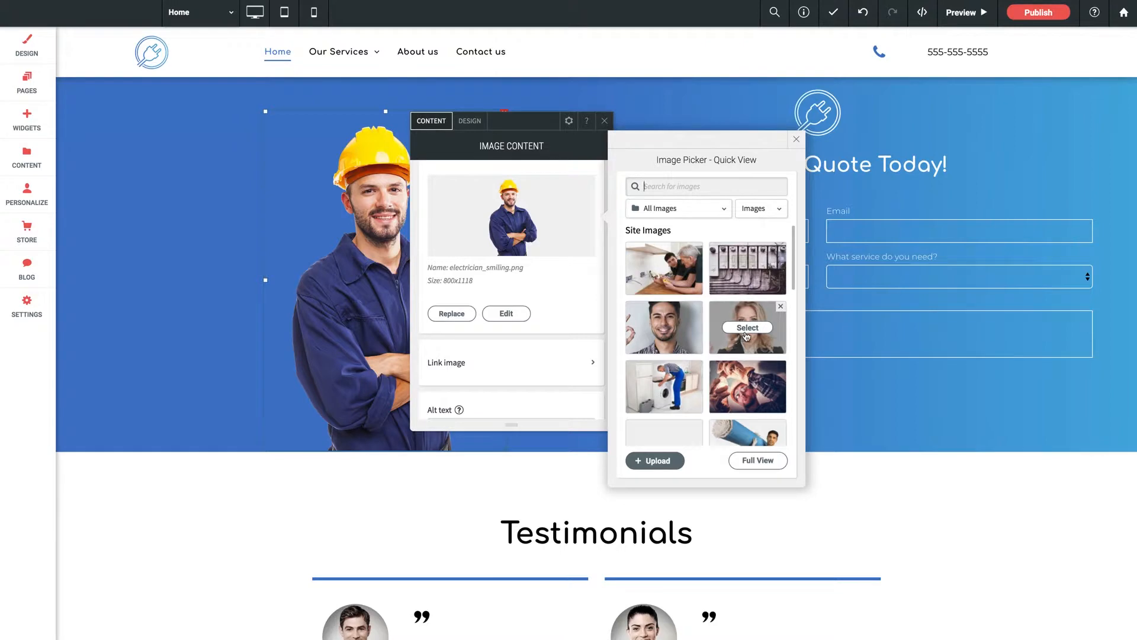
mouse_move(664, 332)
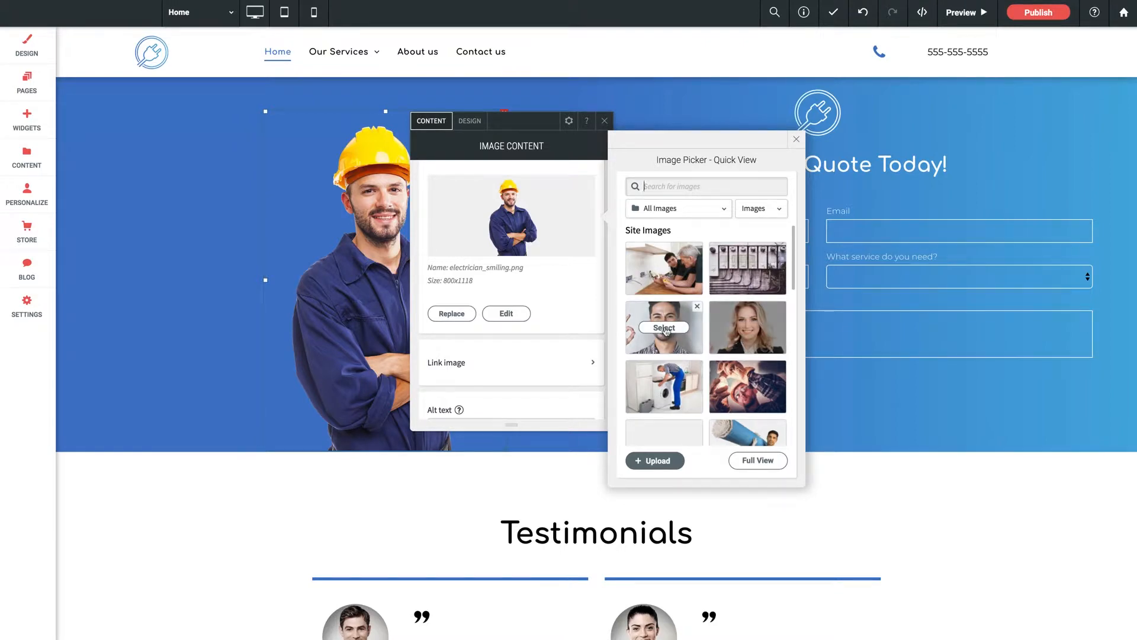
click(664, 327)
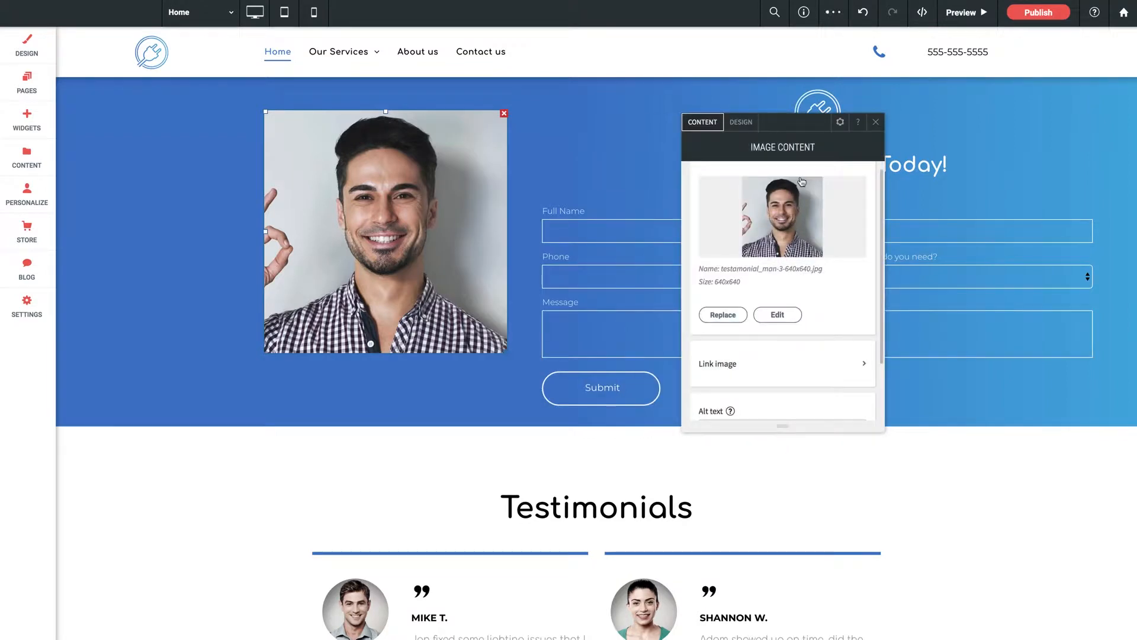
drag(792, 130, 704, 124)
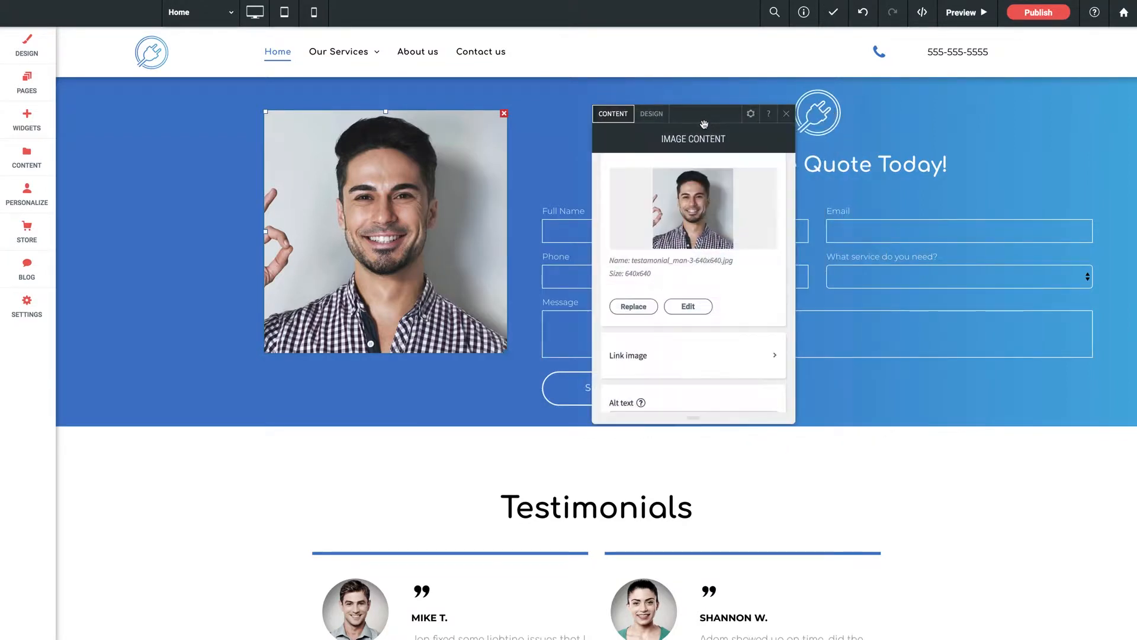
click(786, 113)
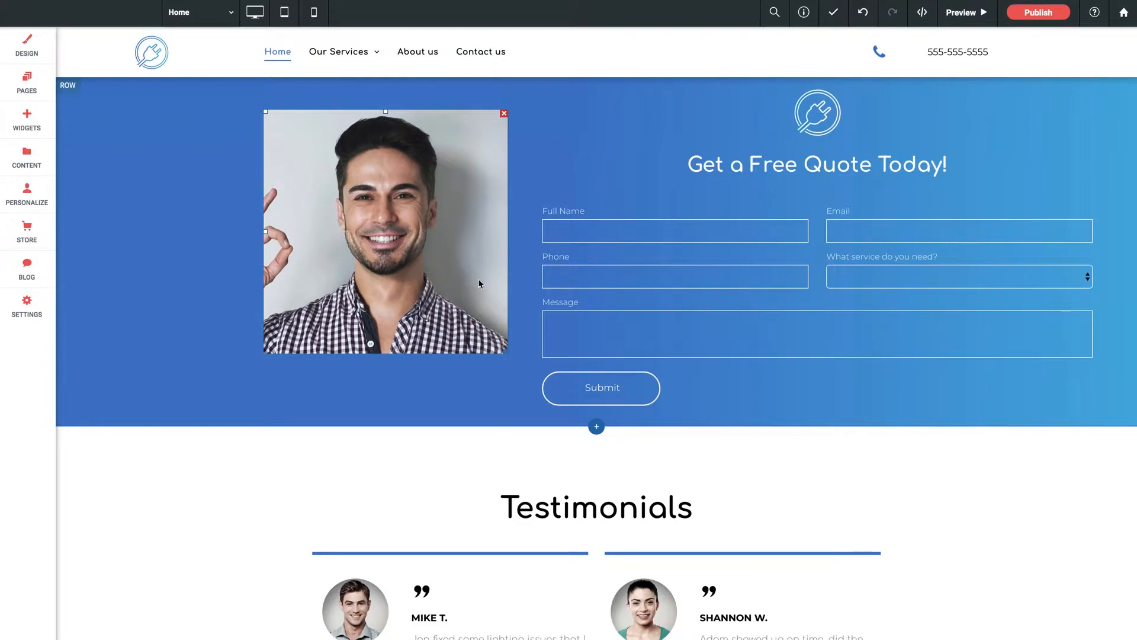
- Undo the replacement of the image beside the quote form
click(863, 12)
scroll(405, 265, down, 20)
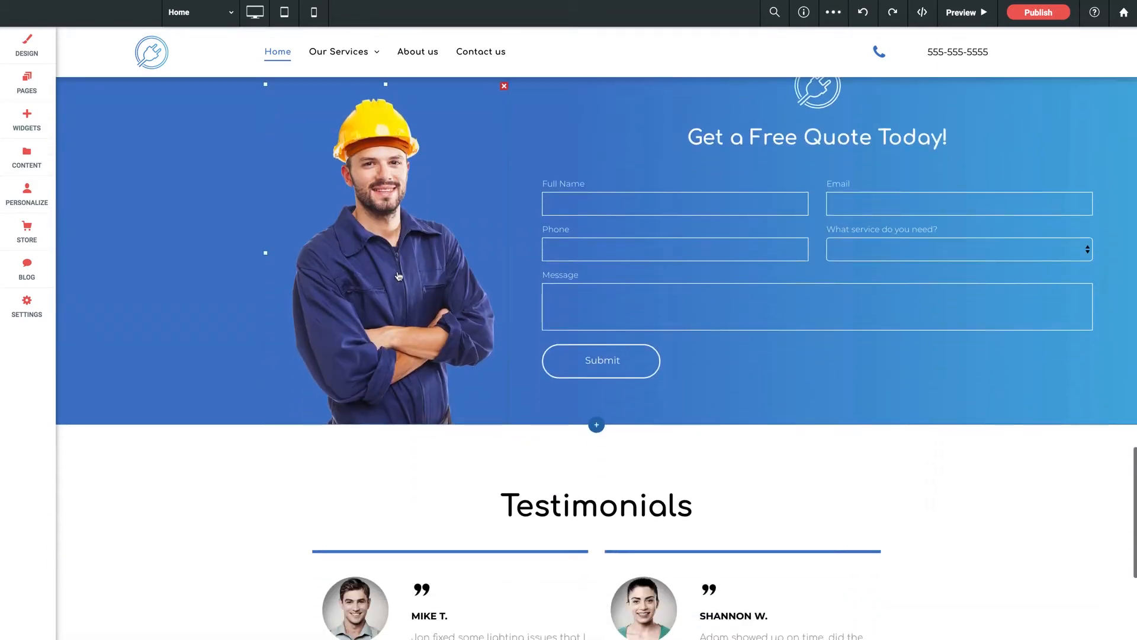
- Open the electrician image in the image editor and crop off its lower part with a custom frame, to about 800x907
click(382, 215)
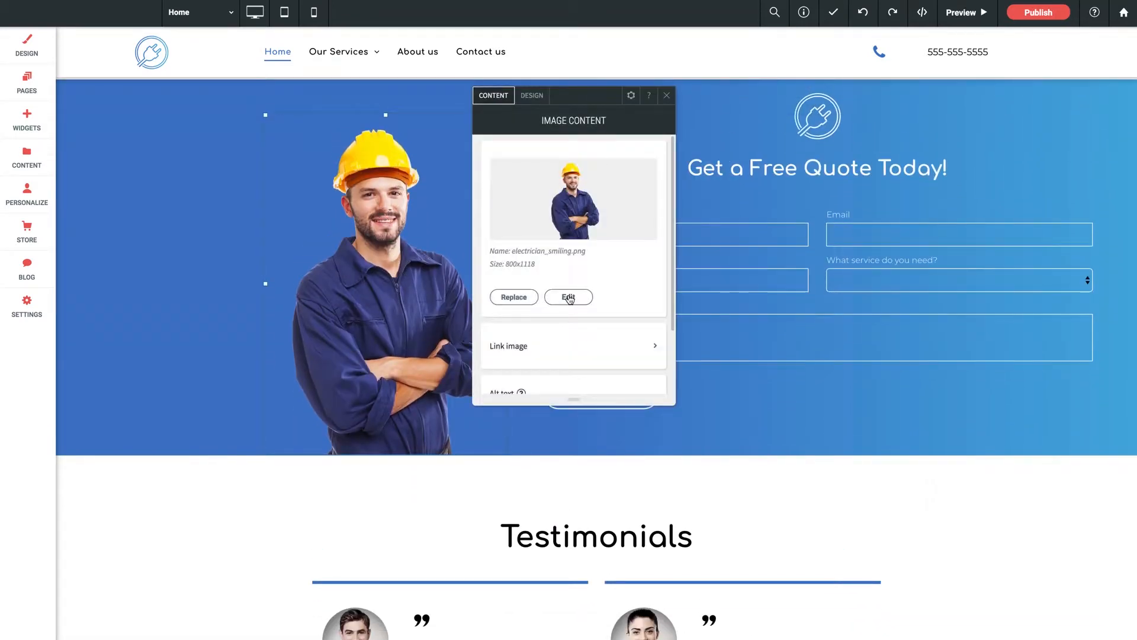
click(569, 298)
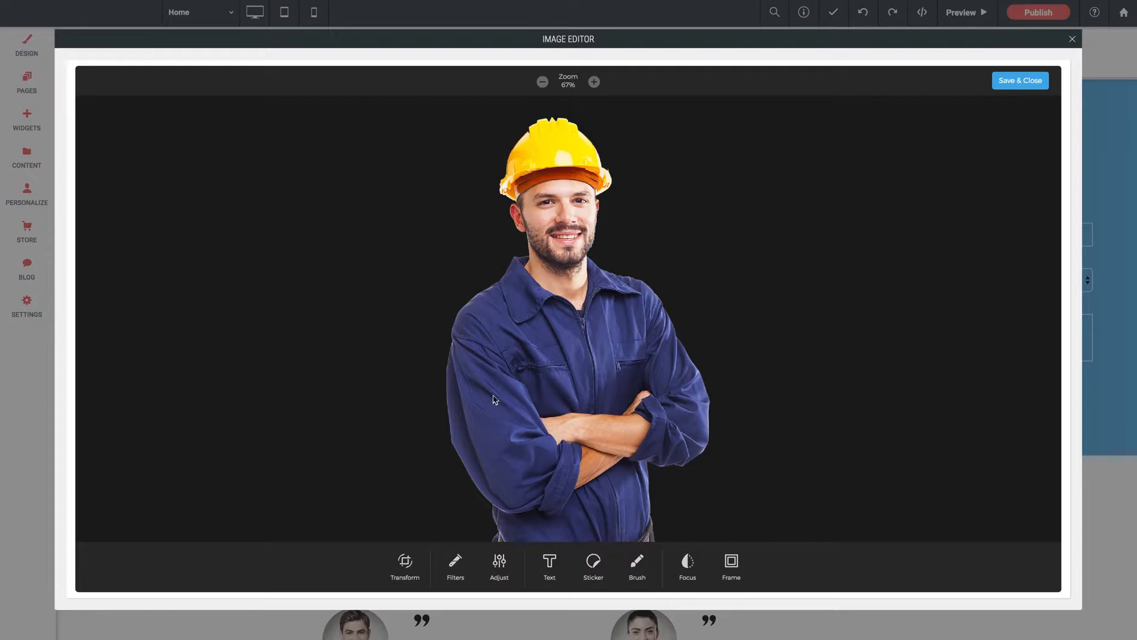
click(405, 564)
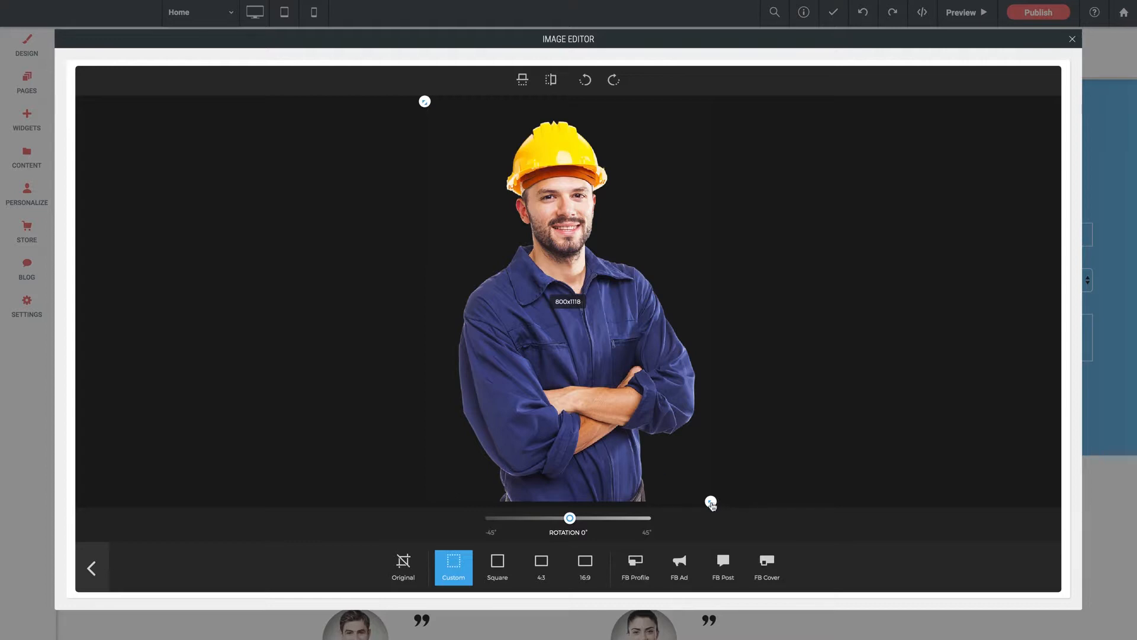
drag(713, 502, 713, 432)
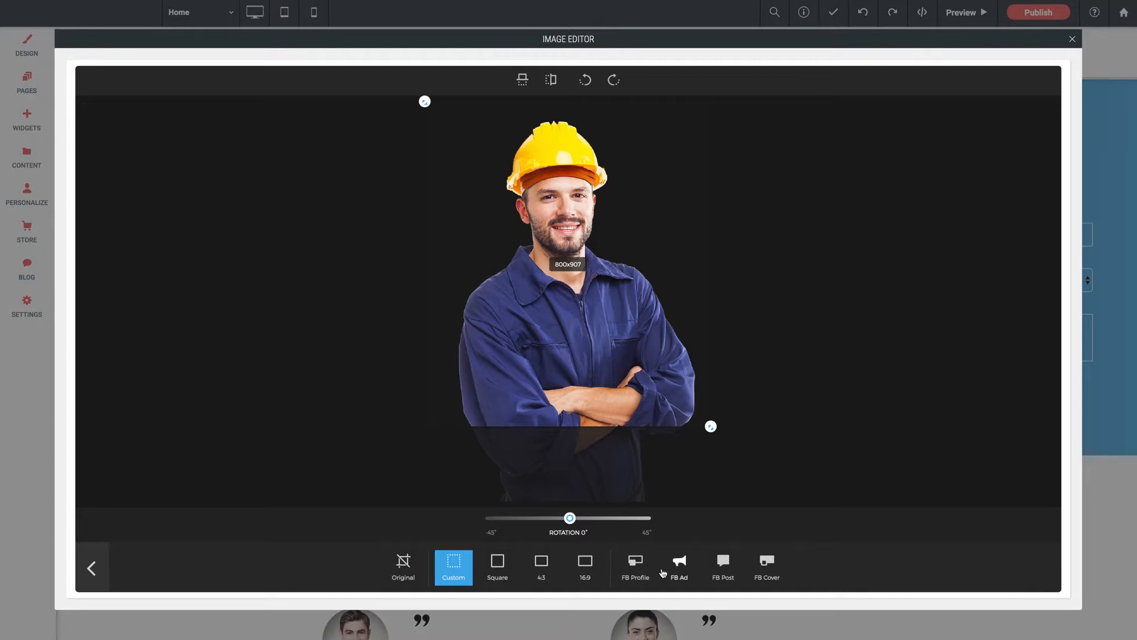
- Switch the crop to the Square ratio, shift the frame up to include the whole hard hat, and apply it
click(498, 566)
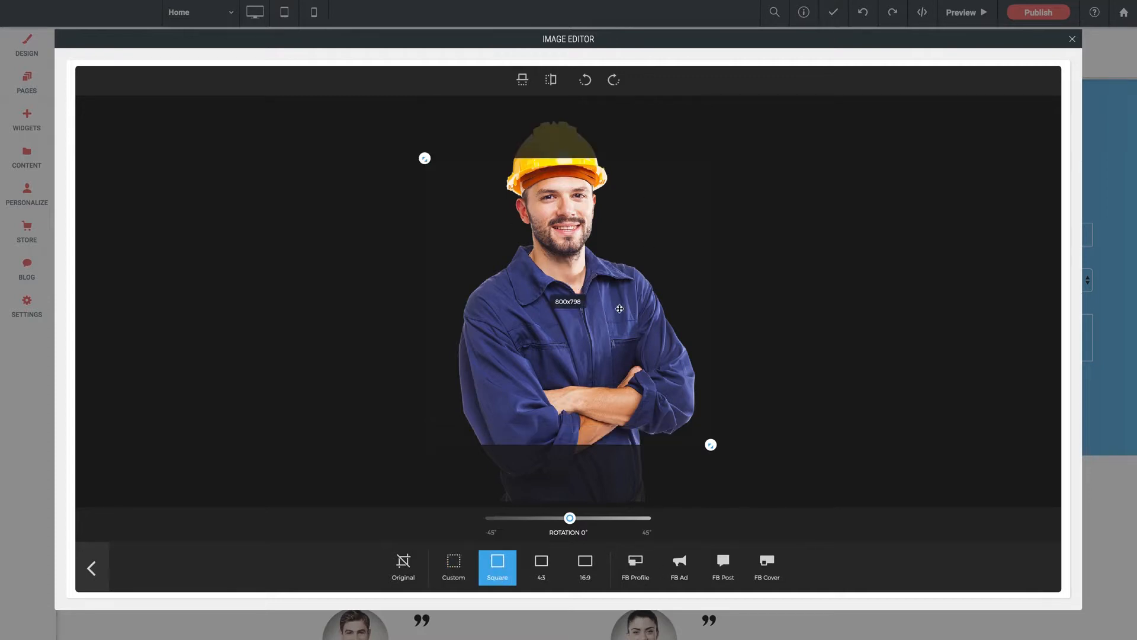
drag(552, 351, 549, 317)
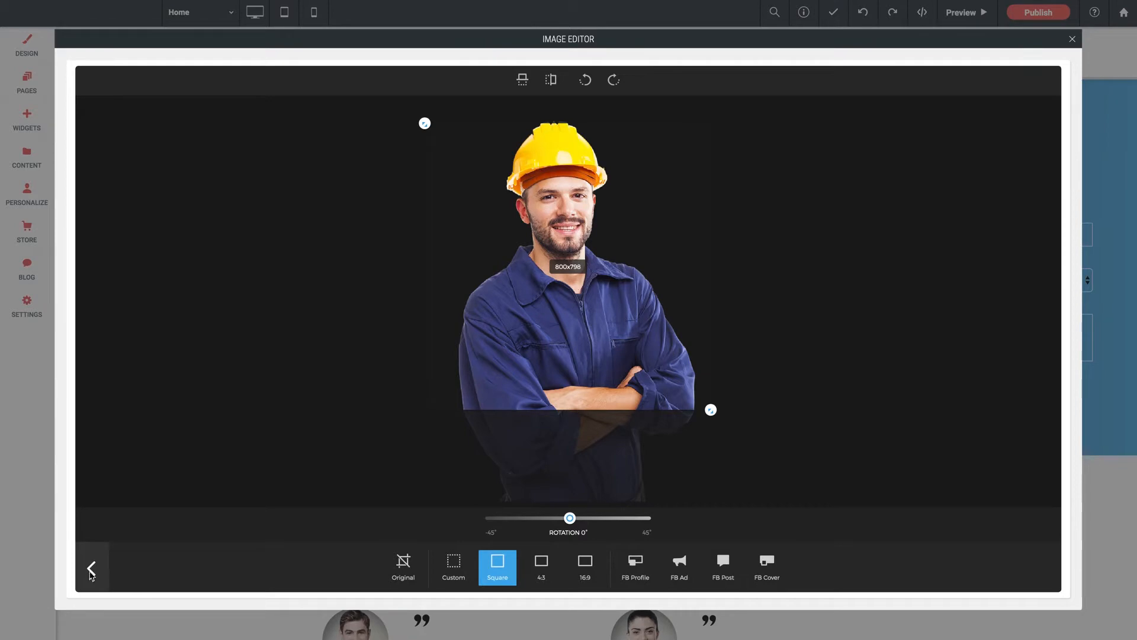
click(91, 570)
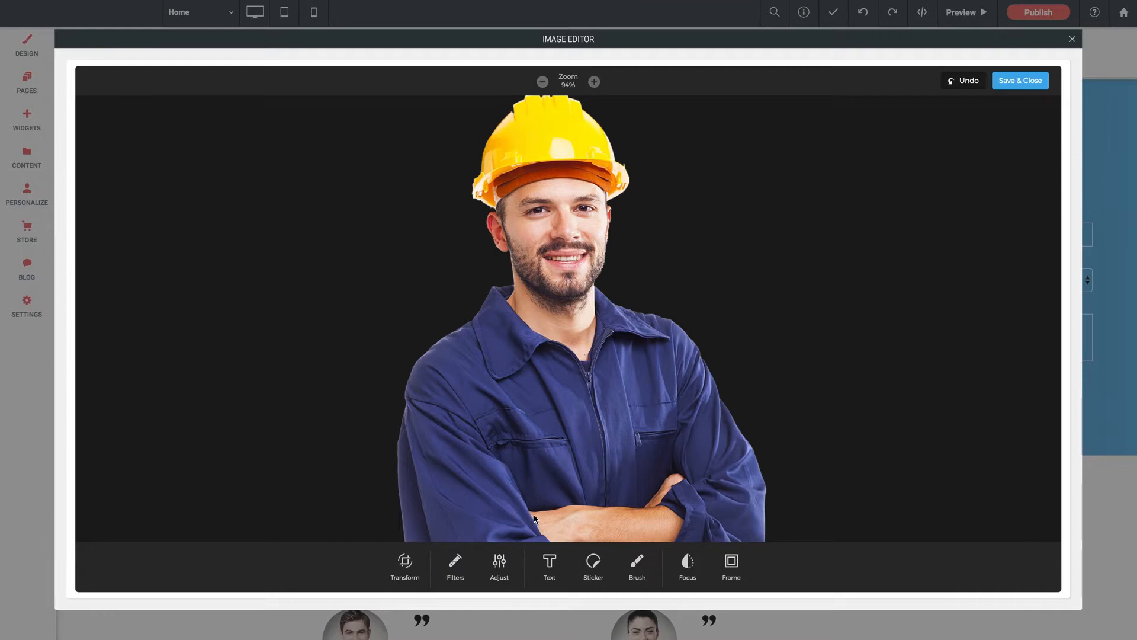
- View the available image filters without applying one
click(454, 567)
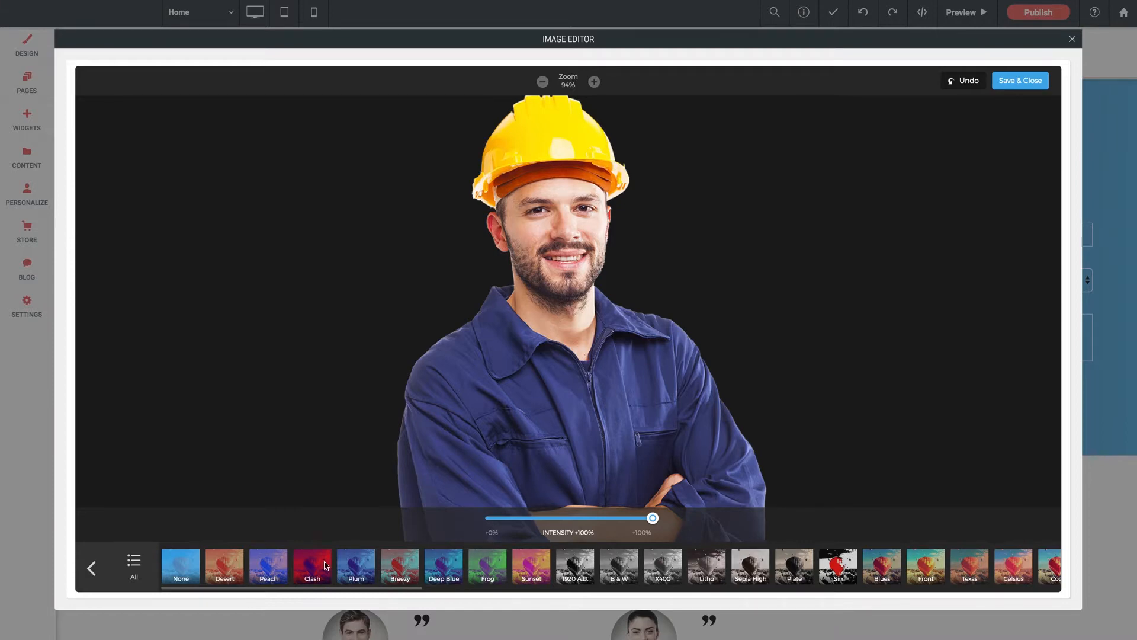
click(95, 569)
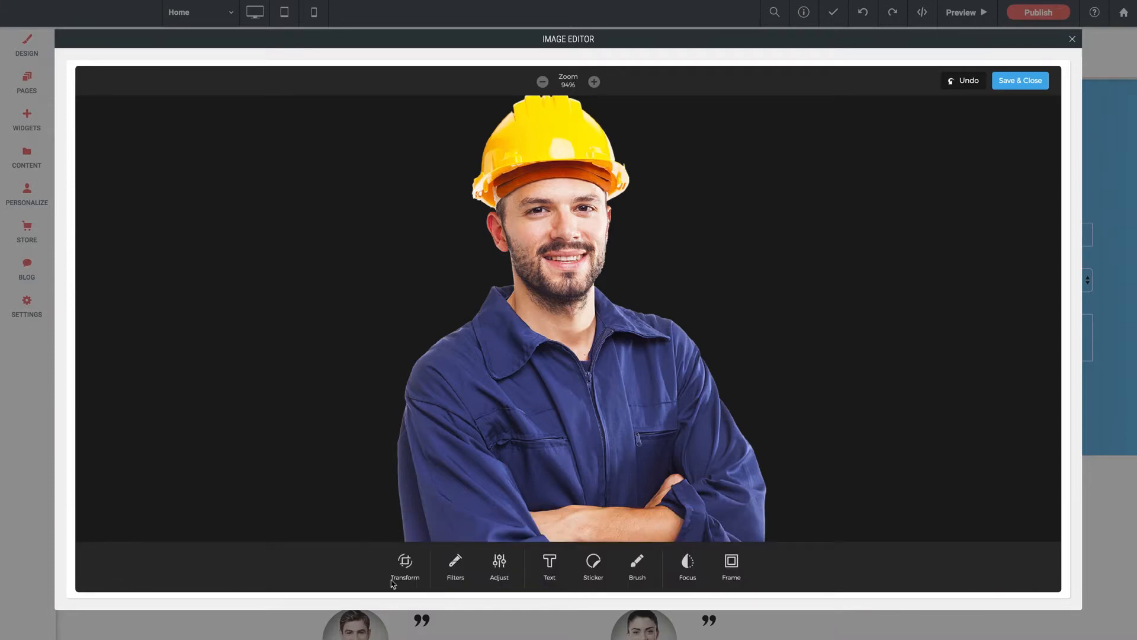
- Set the electrician image's exposure to -25% and save the edited image to the page
click(498, 559)
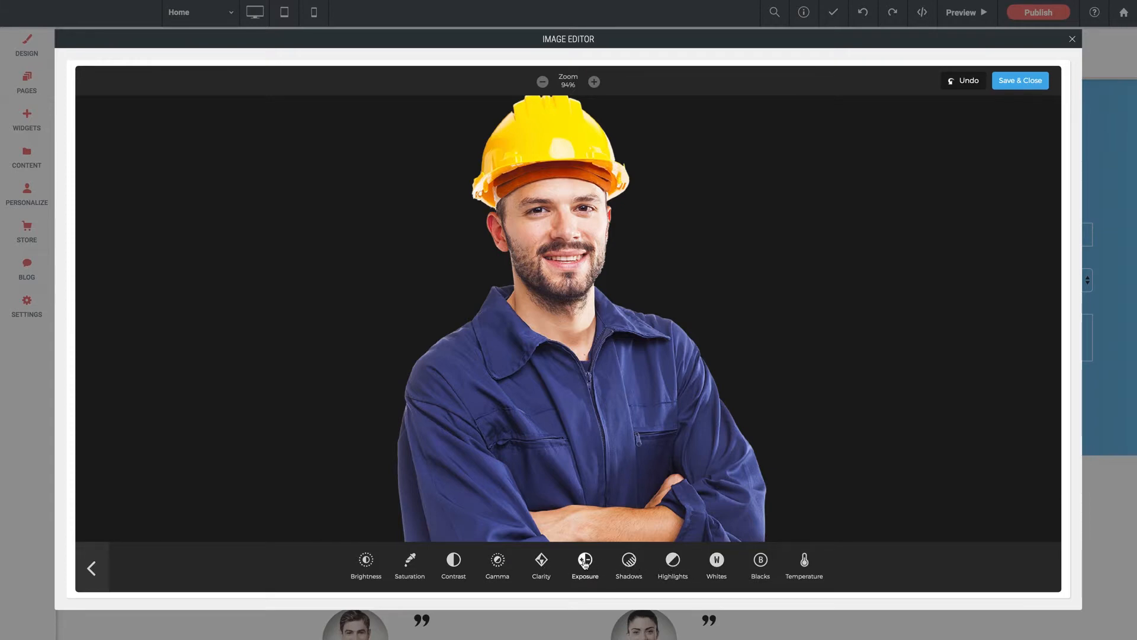
click(586, 564)
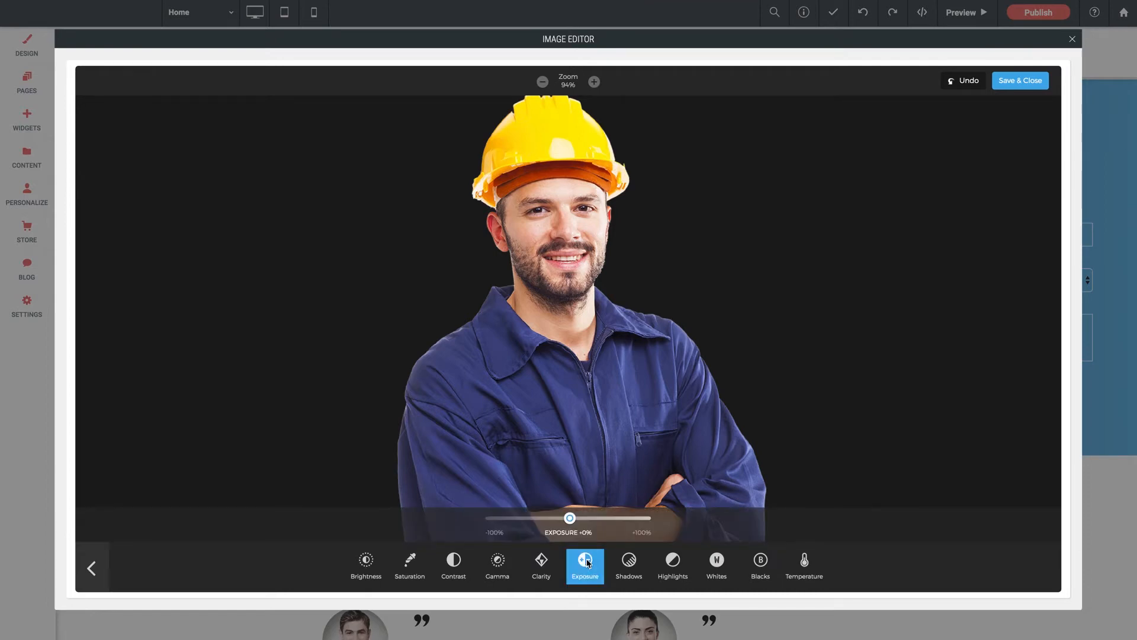
drag(572, 523, 551, 524)
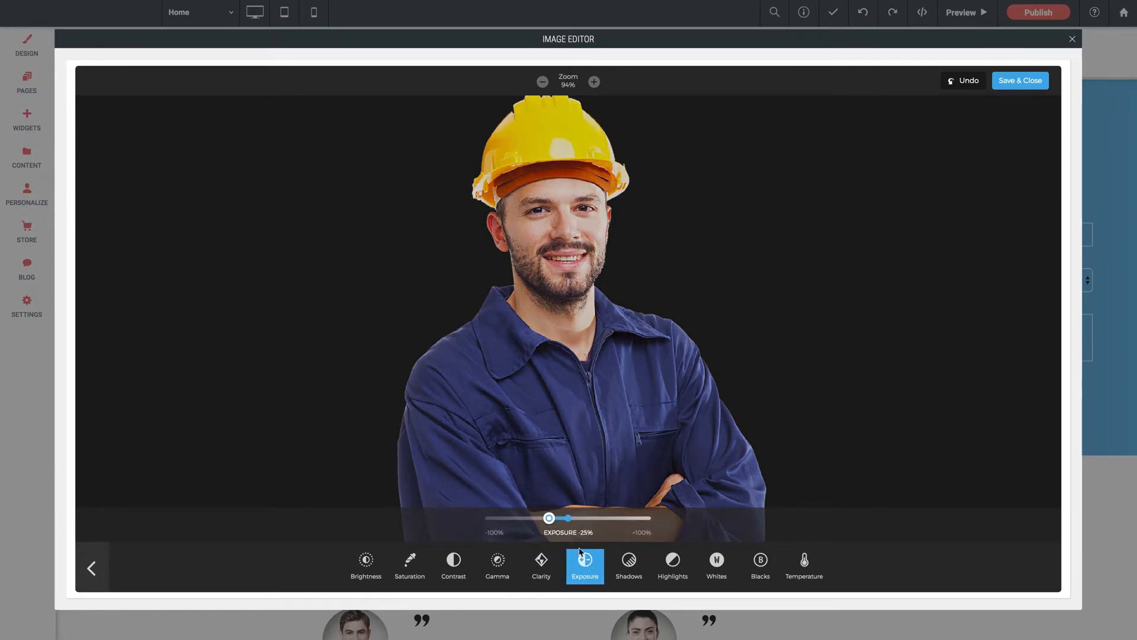
click(93, 569)
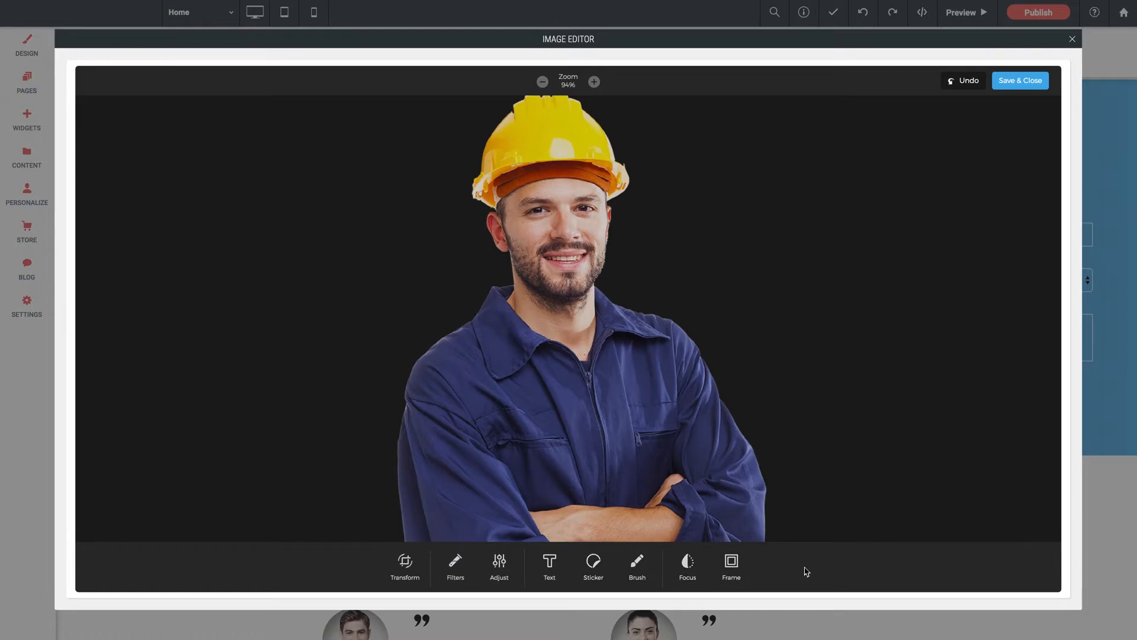
click(1019, 87)
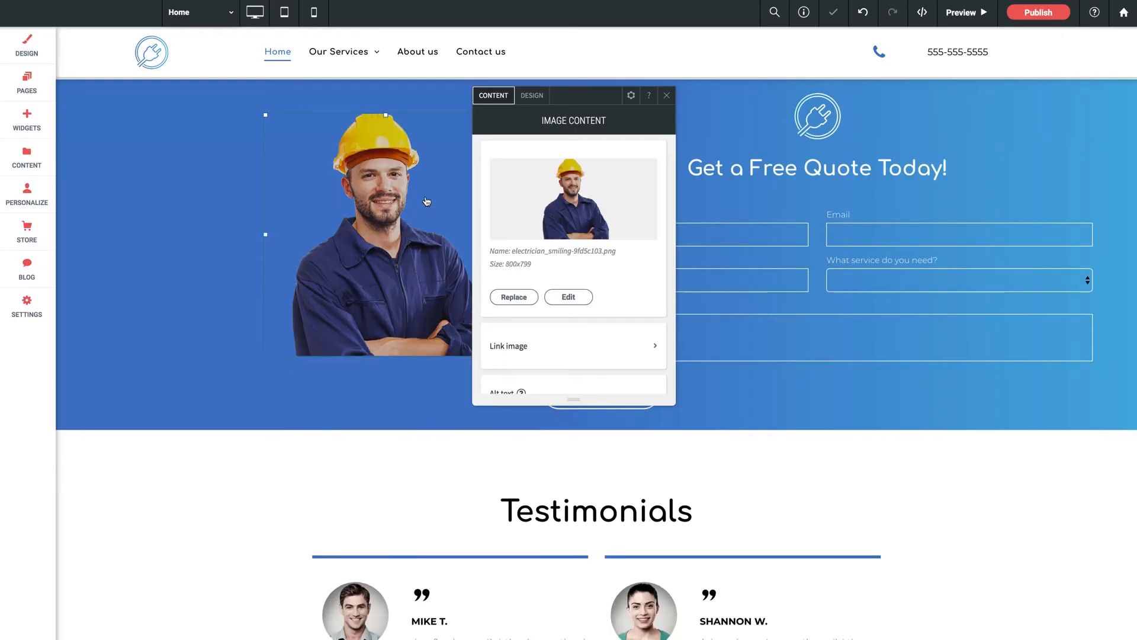
click(668, 96)
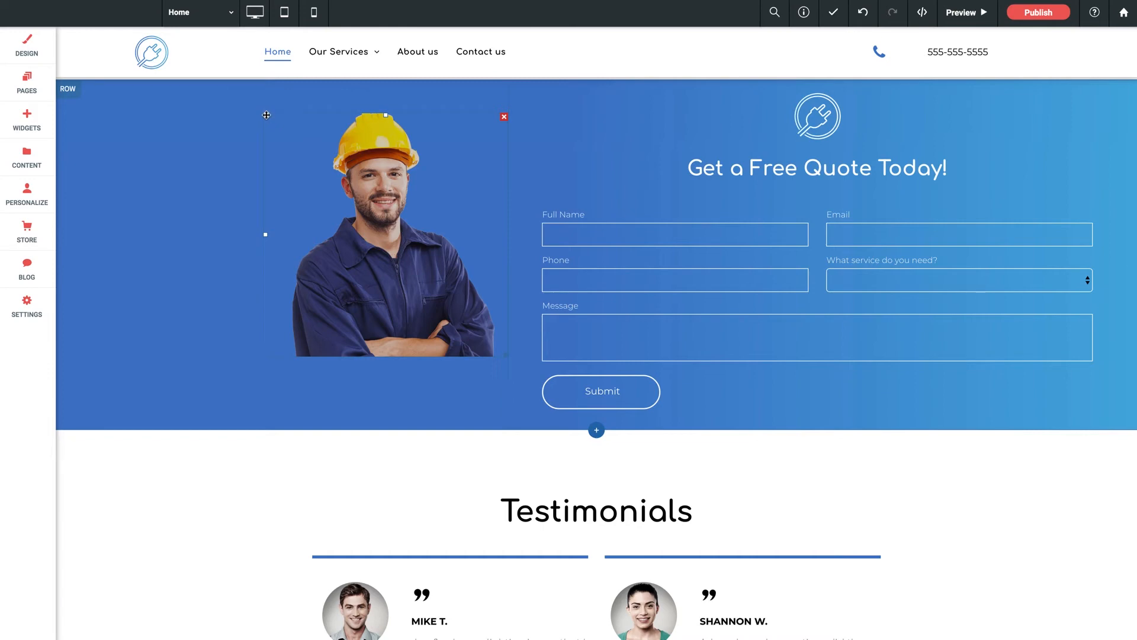
- Move the cropped electrician image down so its lower edge meets the bottom of the quote section
drag(267, 115, 266, 186)
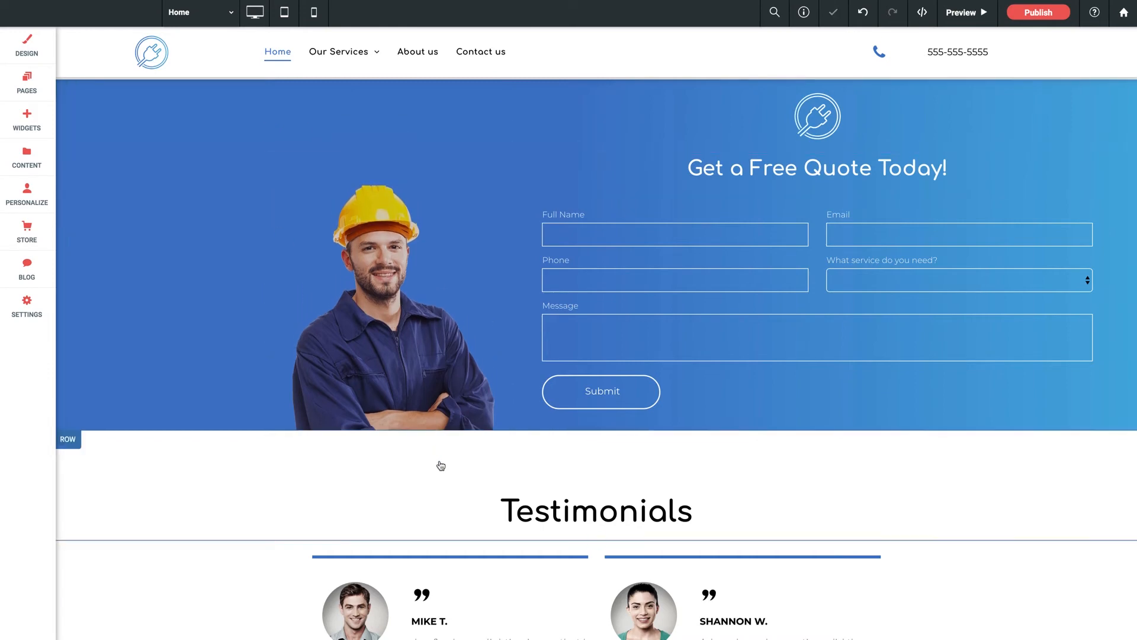
- Review the electrician image's available layouts in its design settings and set its desktop hover effect to Opacity
click(427, 379)
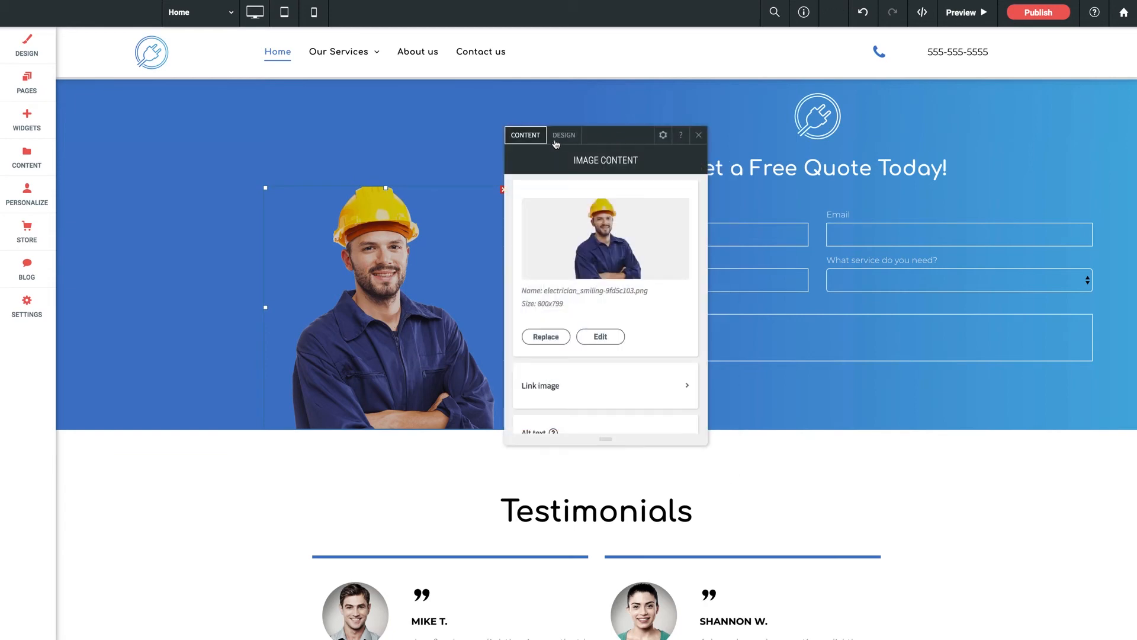
click(560, 138)
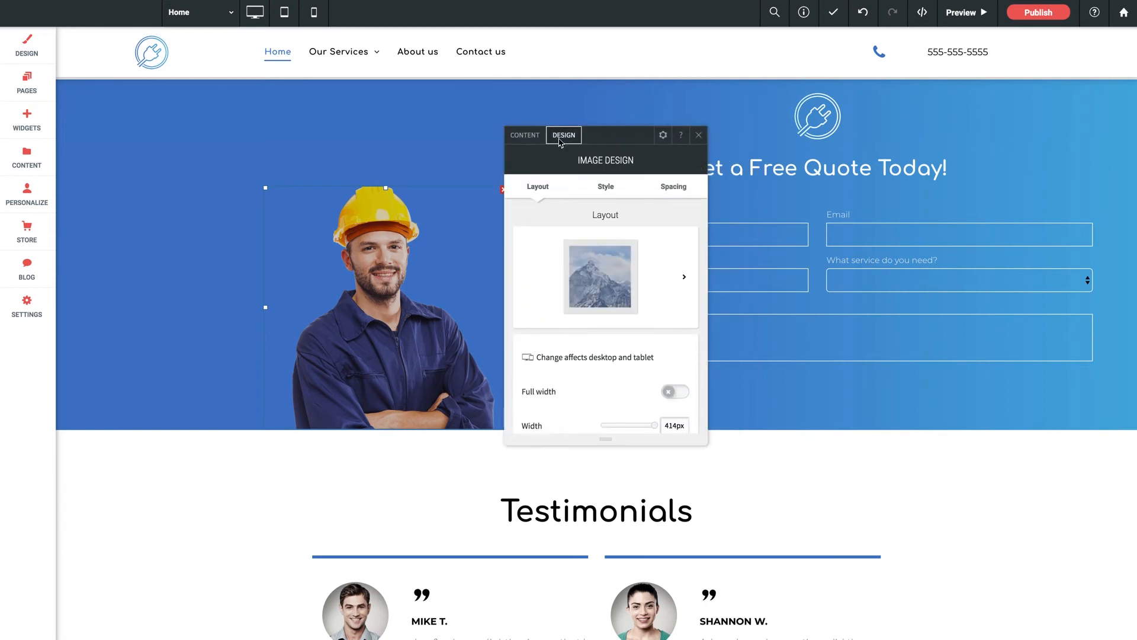
click(644, 277)
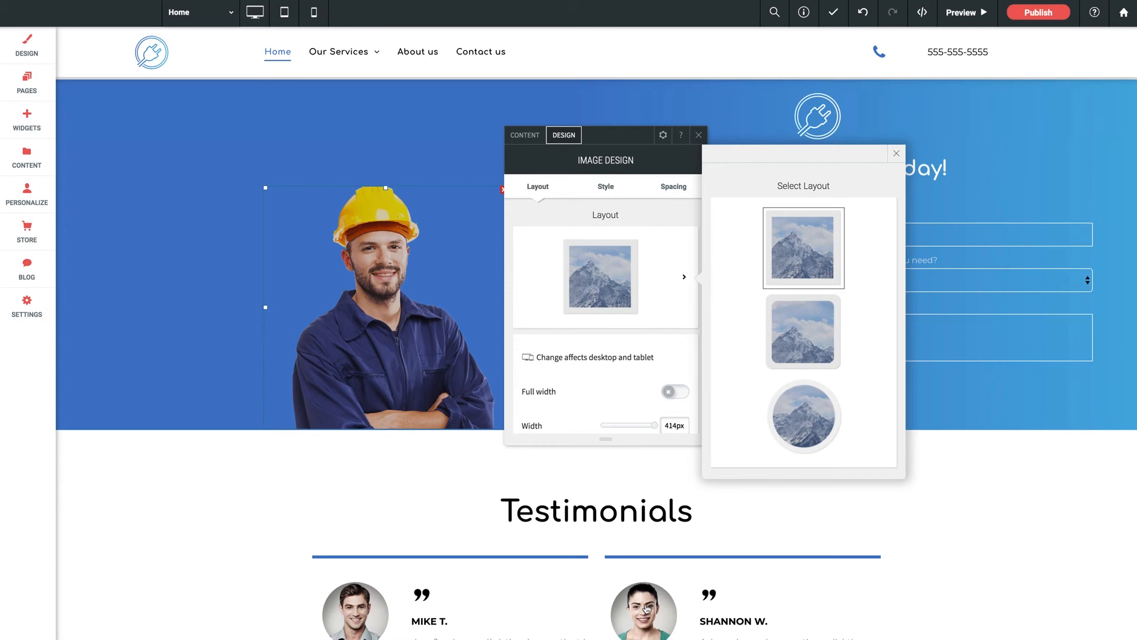
scroll(633, 352, down, 5)
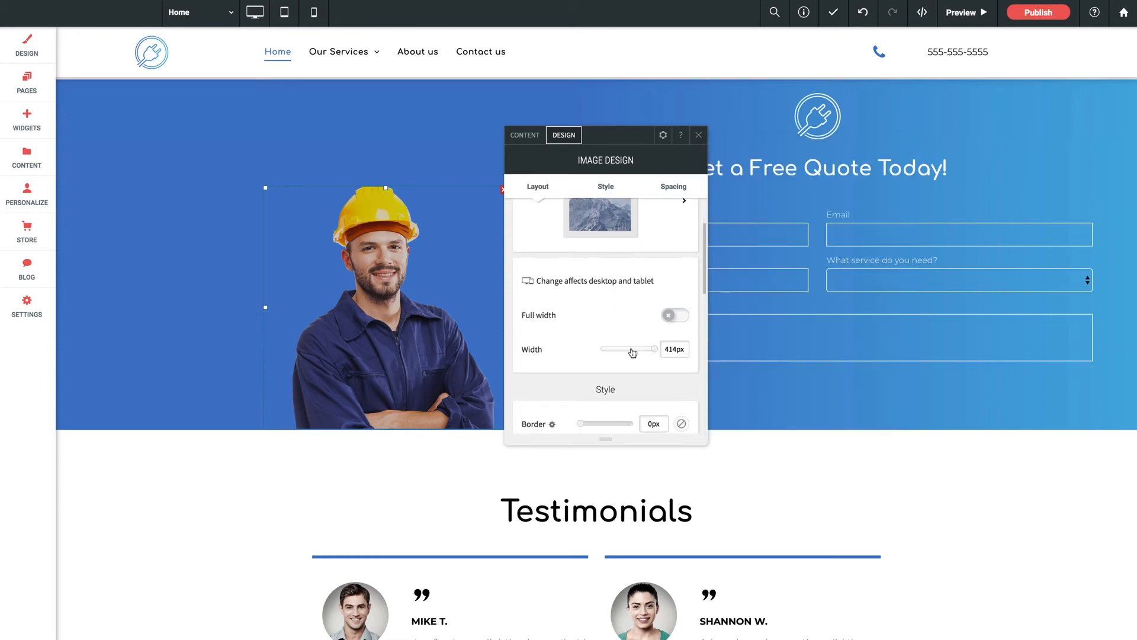
scroll(611, 333, down, 2)
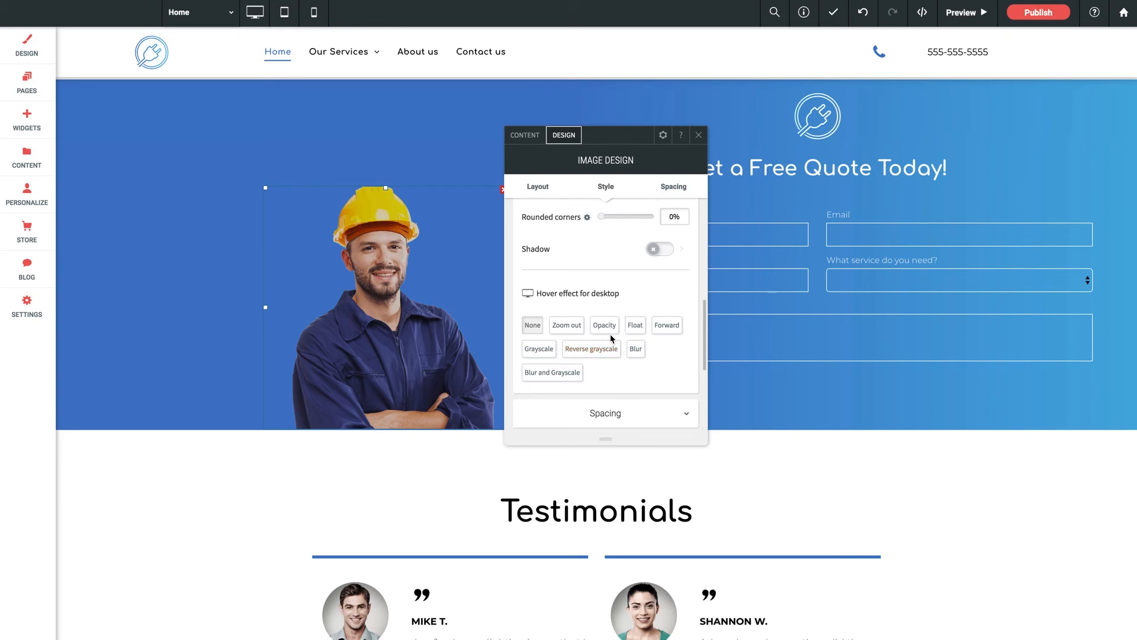
click(604, 325)
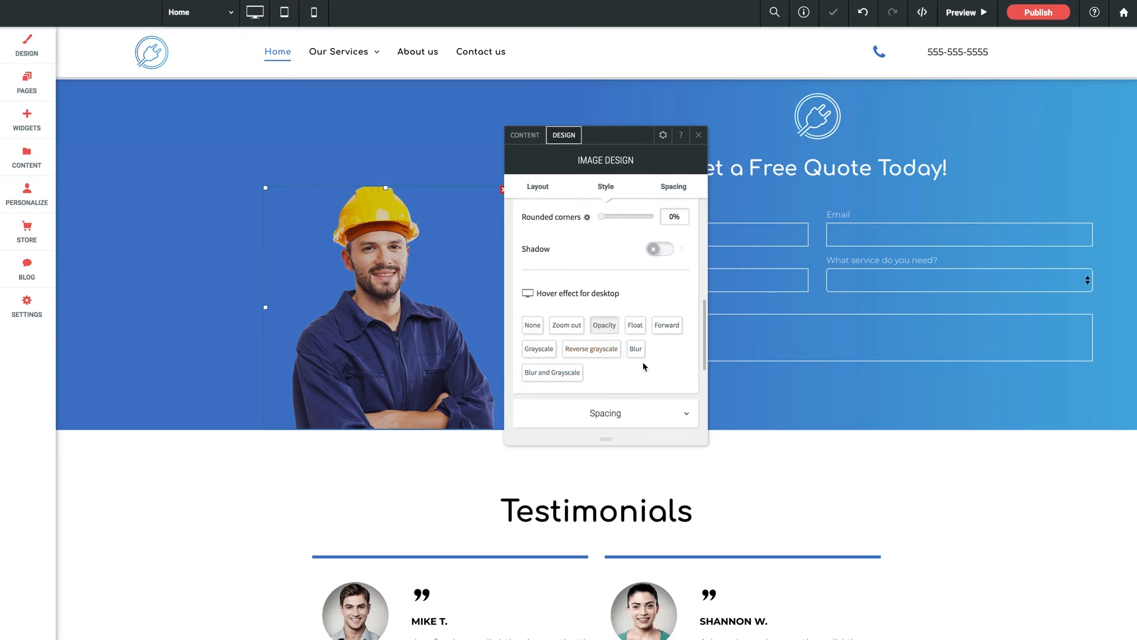
click(699, 137)
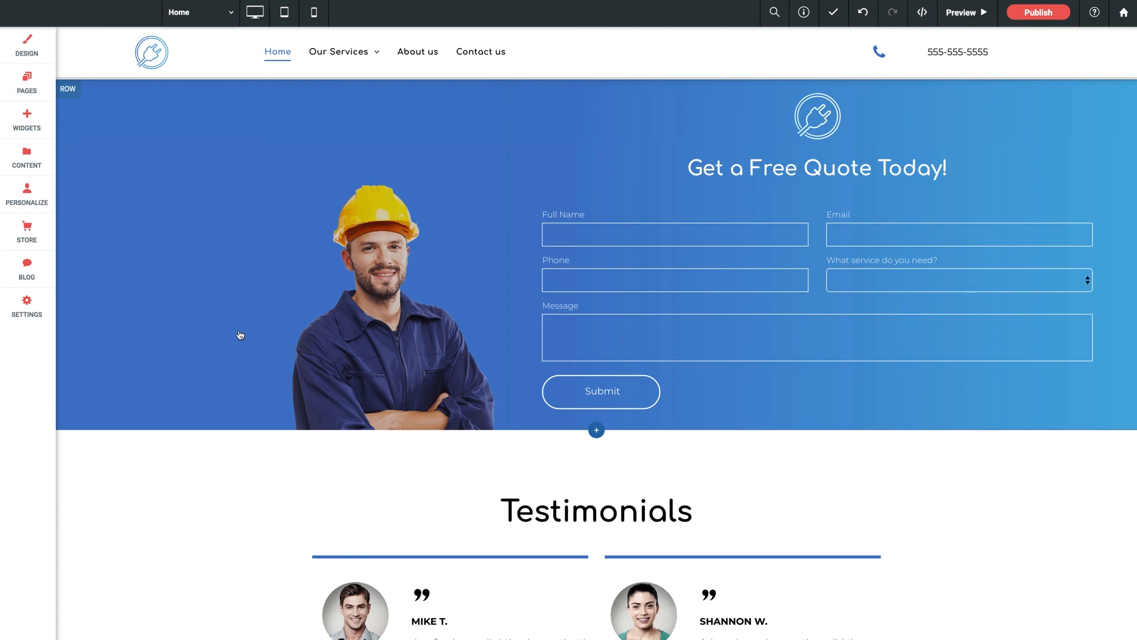
- Add a new Image widget between the quote section and the Testimonials heading
scroll(240, 335, up, 5)
scroll(242, 335, down, 3)
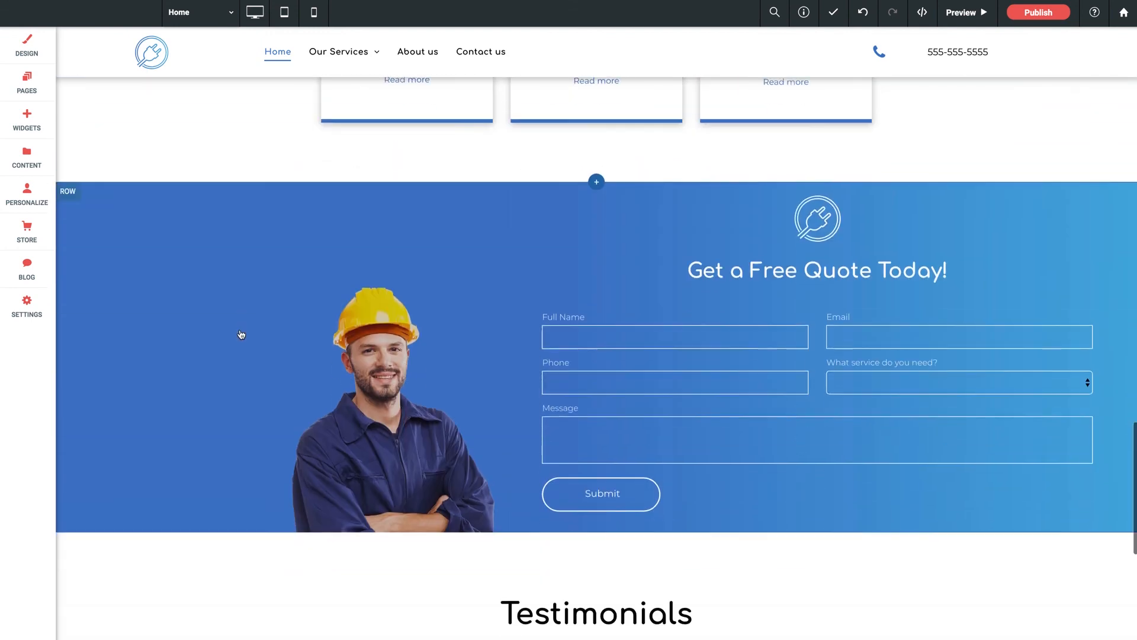
scroll(241, 335, down, 1)
click(39, 132)
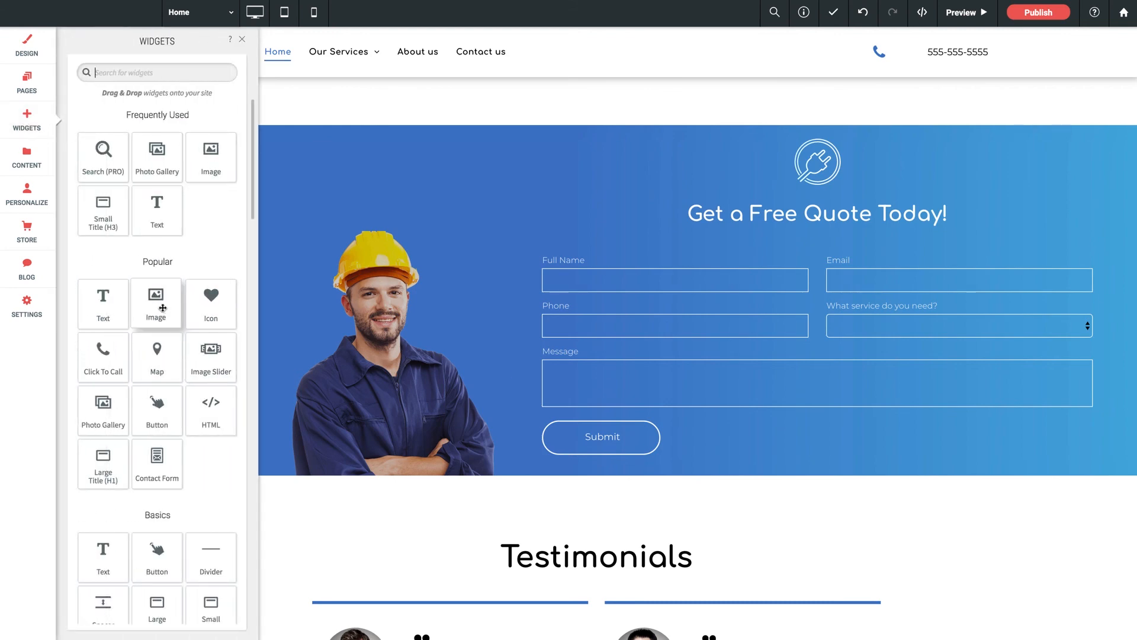
drag(155, 308, 589, 454)
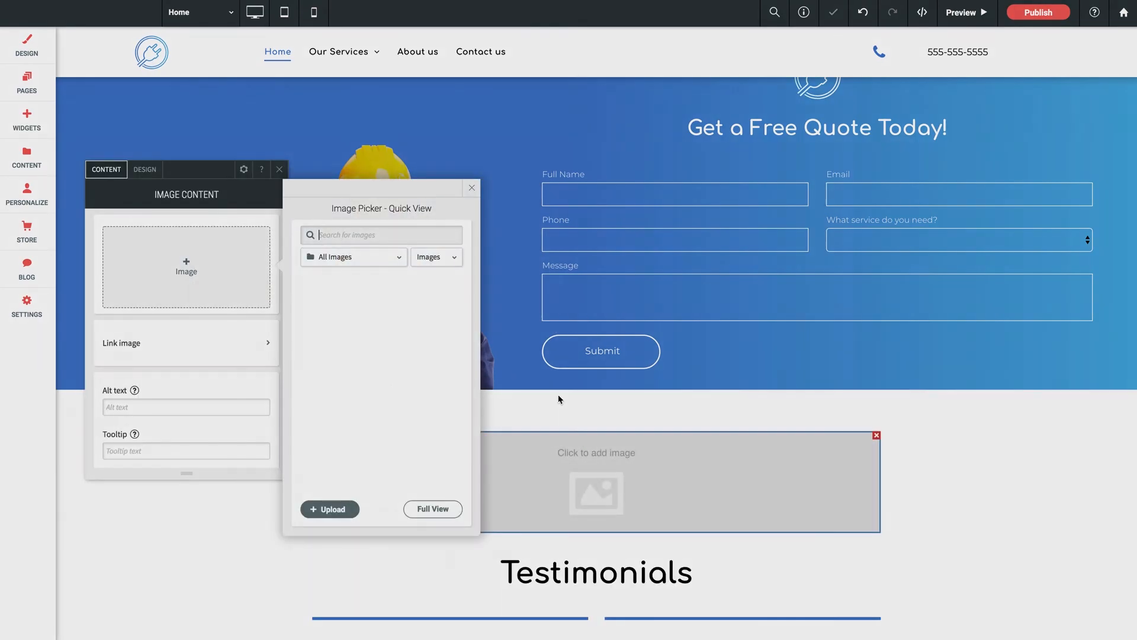